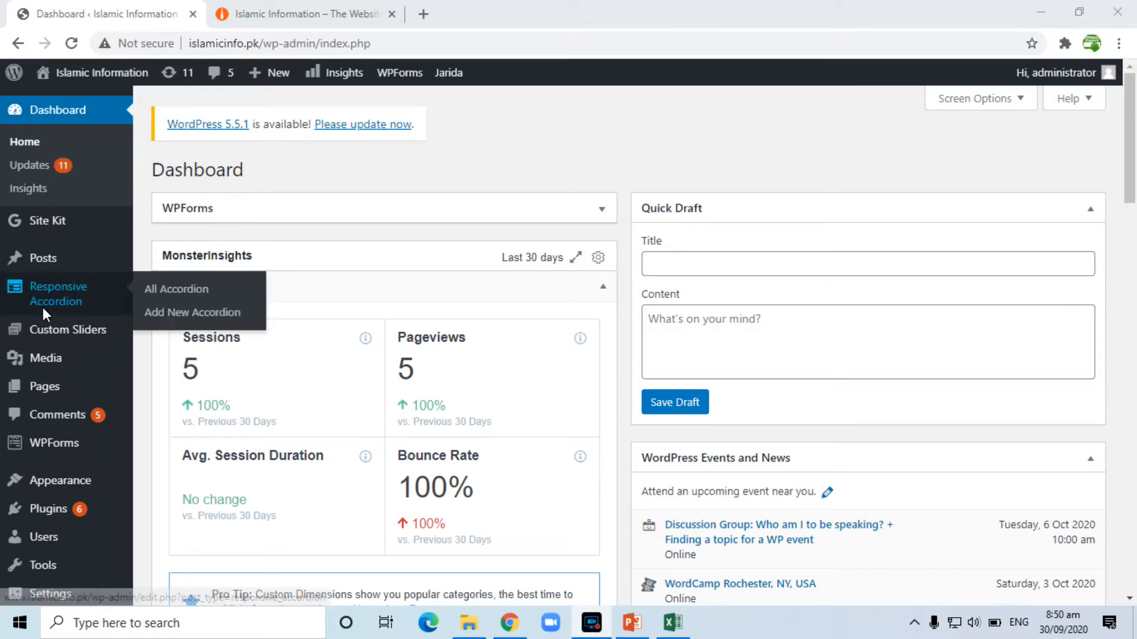
Search the directory of new WordPress plugins for "call now"
mouse_move(45, 510)
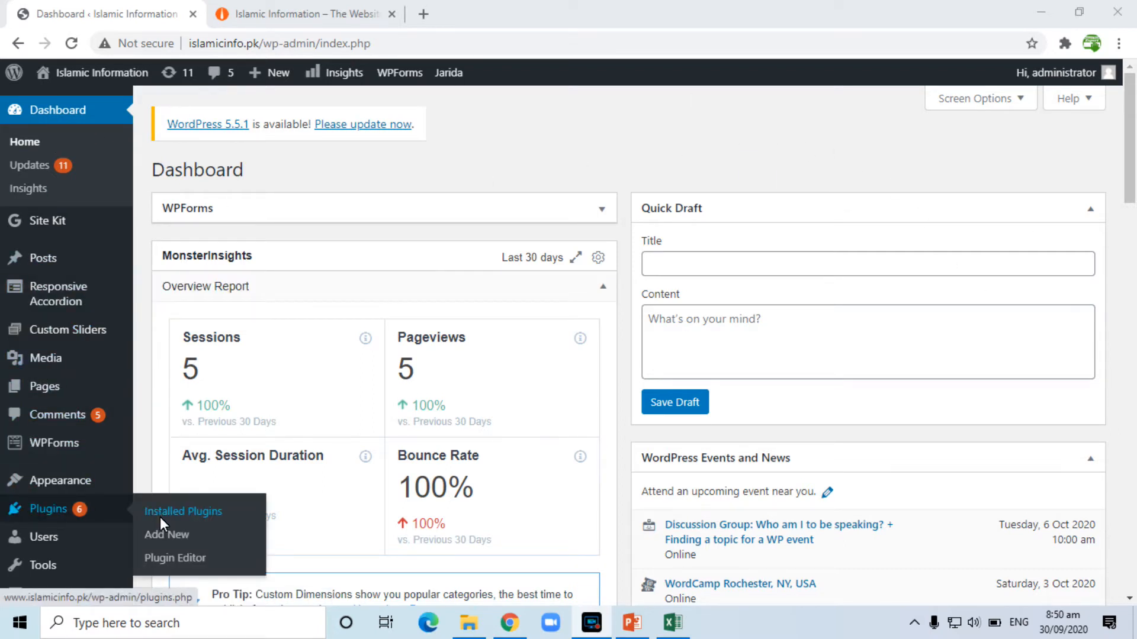
click(162, 533)
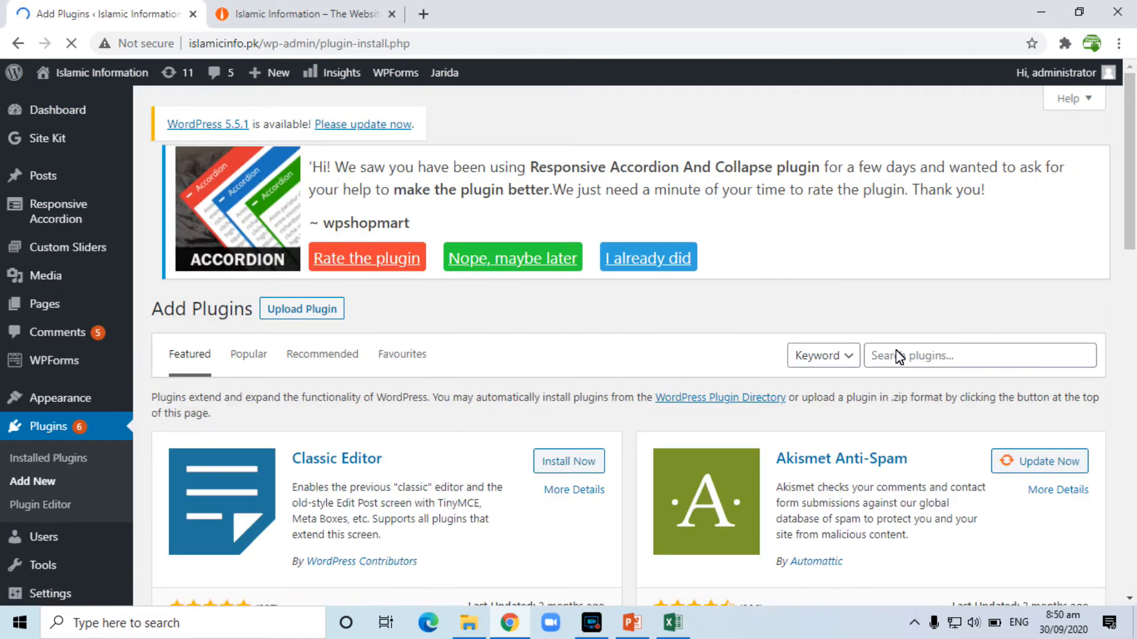
click(896, 352)
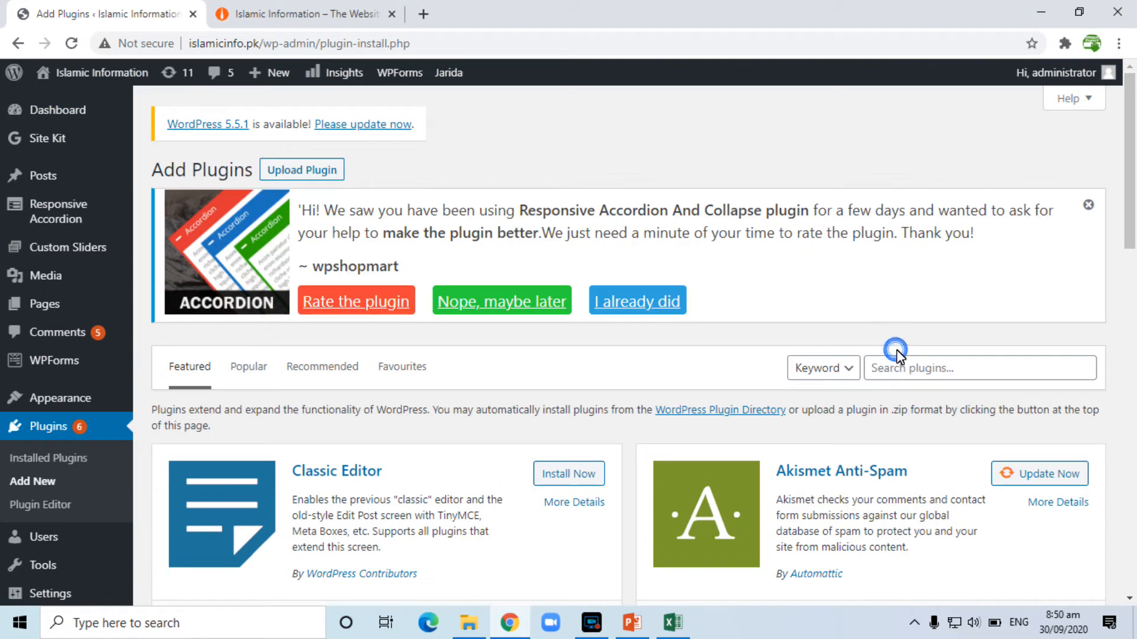
click(896, 371)
text(ca)
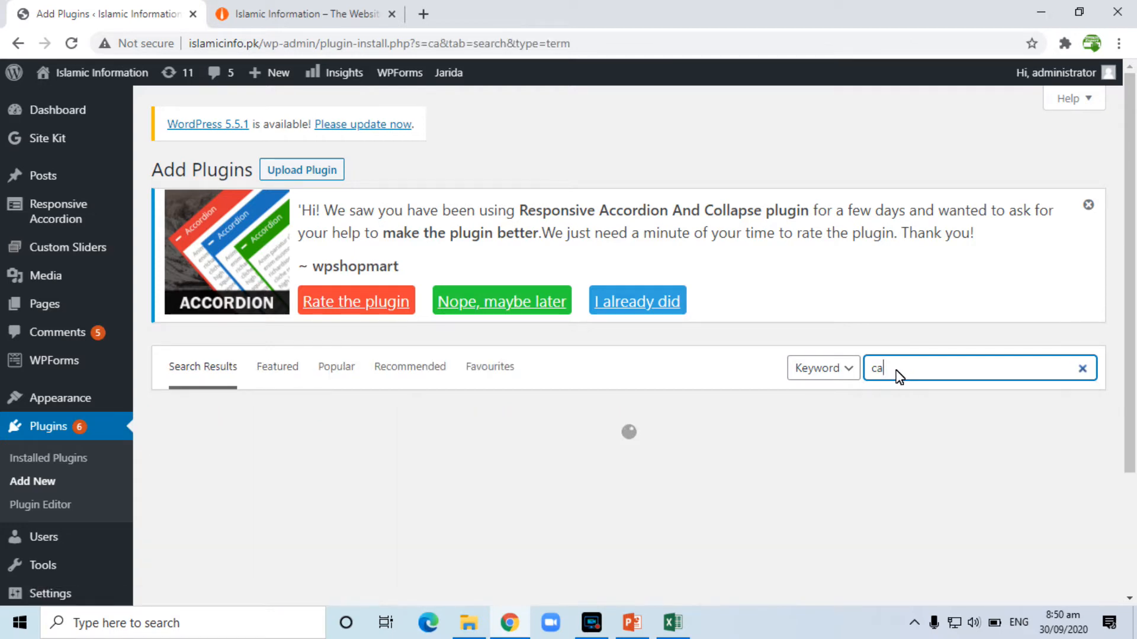
text(ll now)
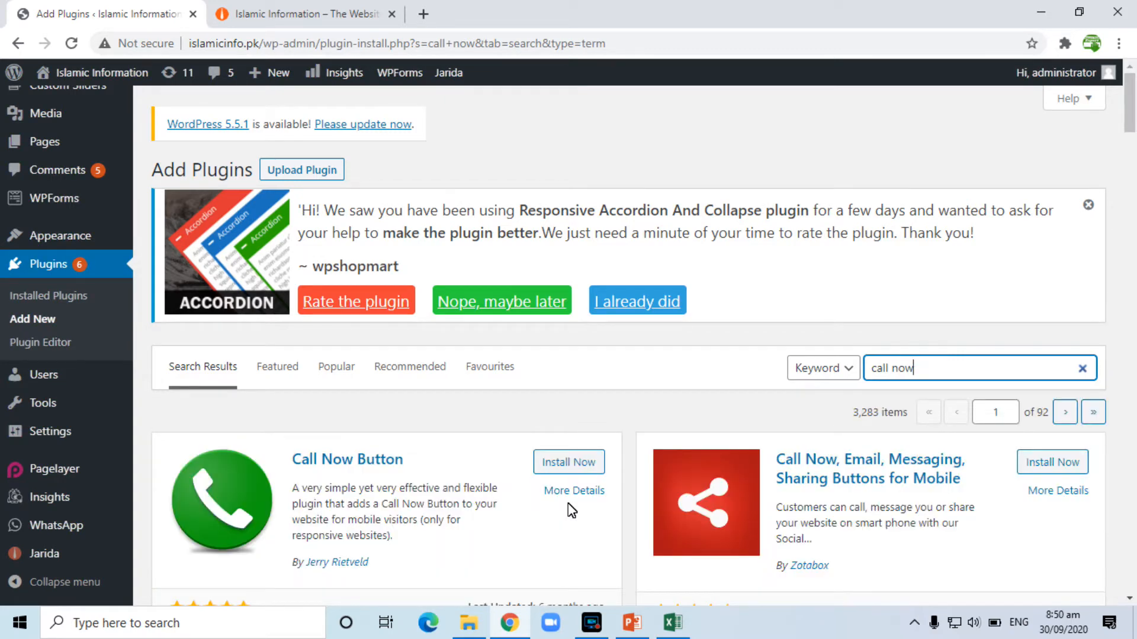
Install and activate the Call Now Button plugin from the search results
scroll(324, 327, down, 3)
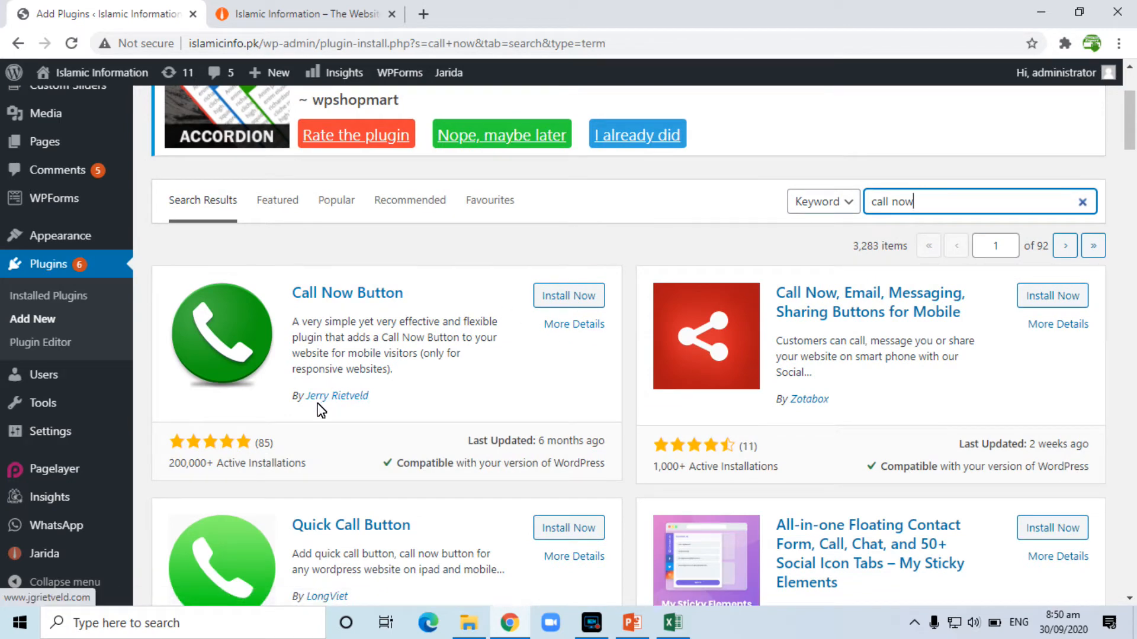
click(569, 296)
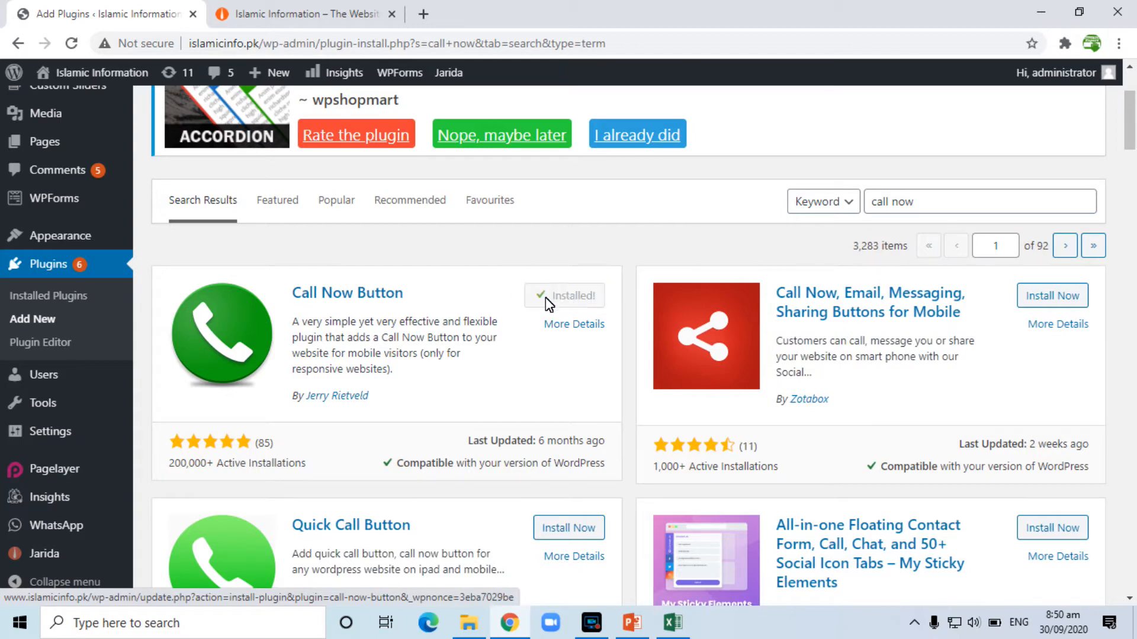
click(581, 296)
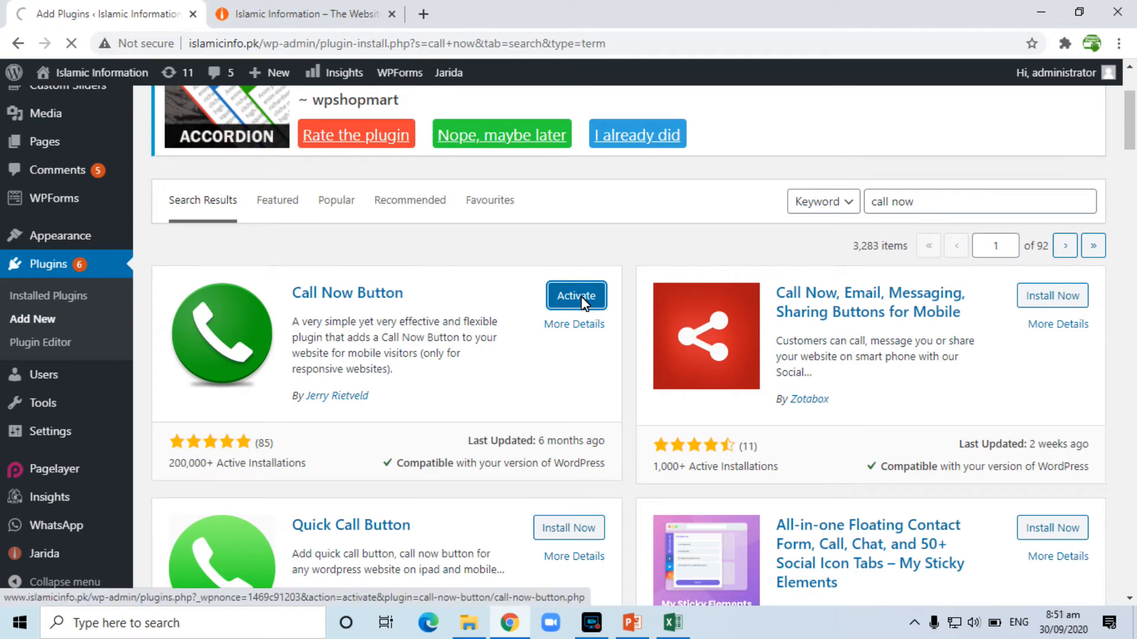
Open the settings of the installed Call Now Button plugin and save its basic settings
scroll(298, 383, down, 4)
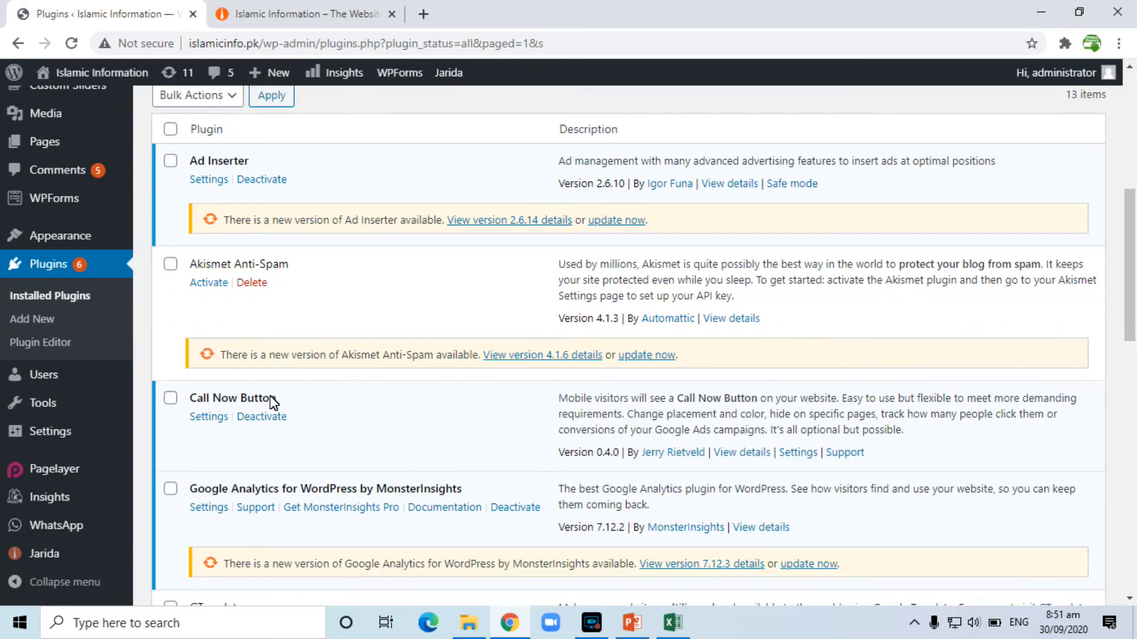
click(203, 418)
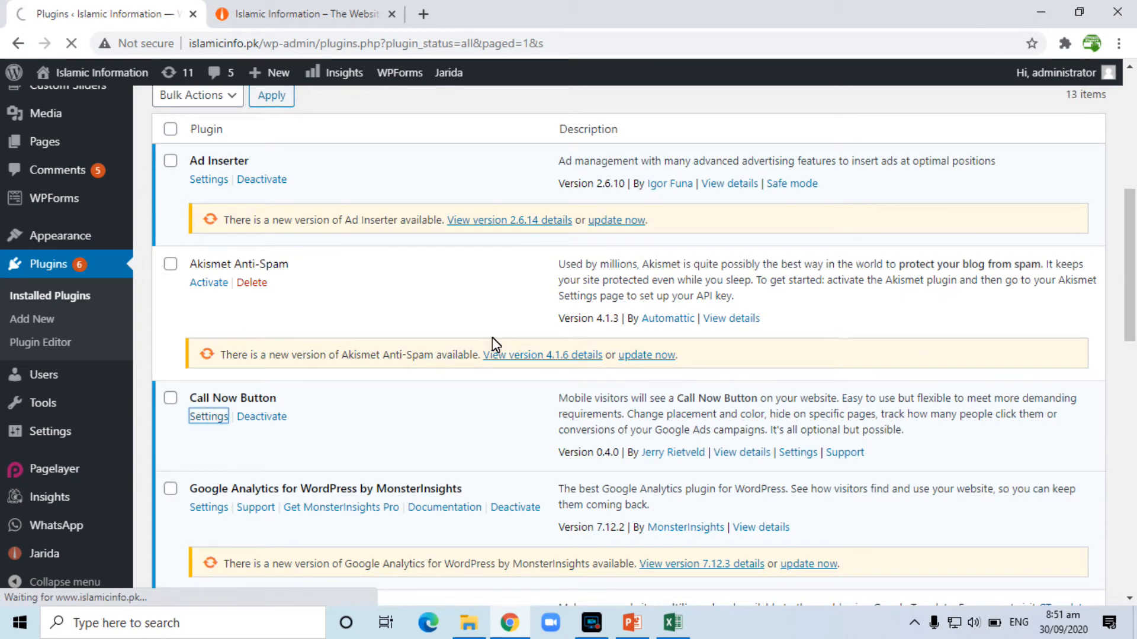
scroll(492, 341, down, 3)
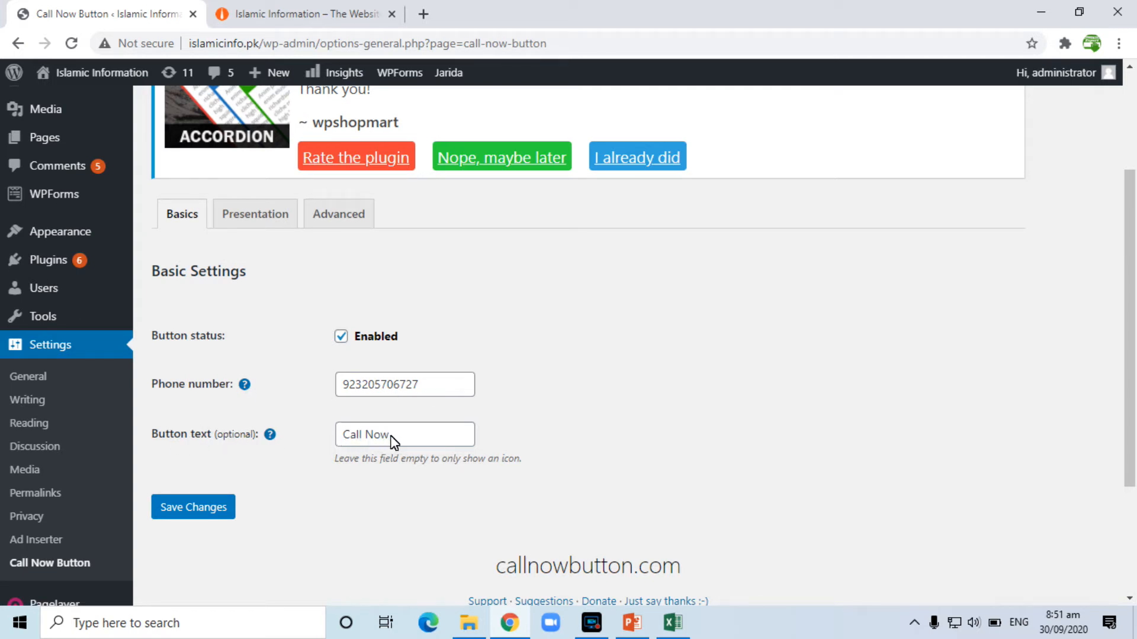
click(183, 505)
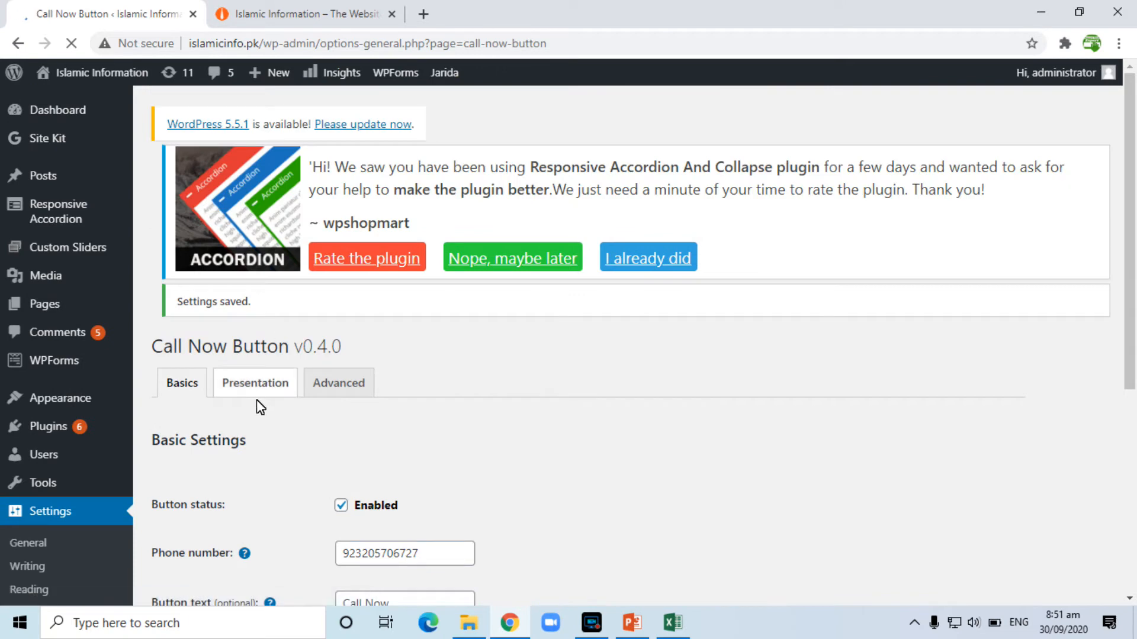
Review the call button's presentation settings for colours, position and limited appearance, and save them
click(263, 431)
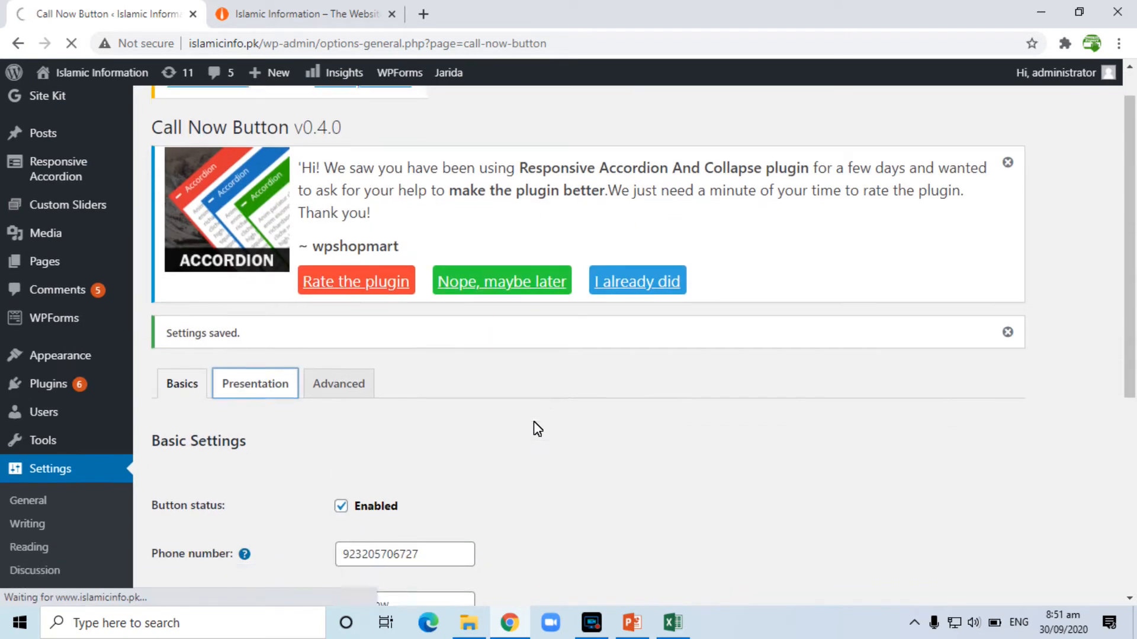
scroll(534, 421, down, 3)
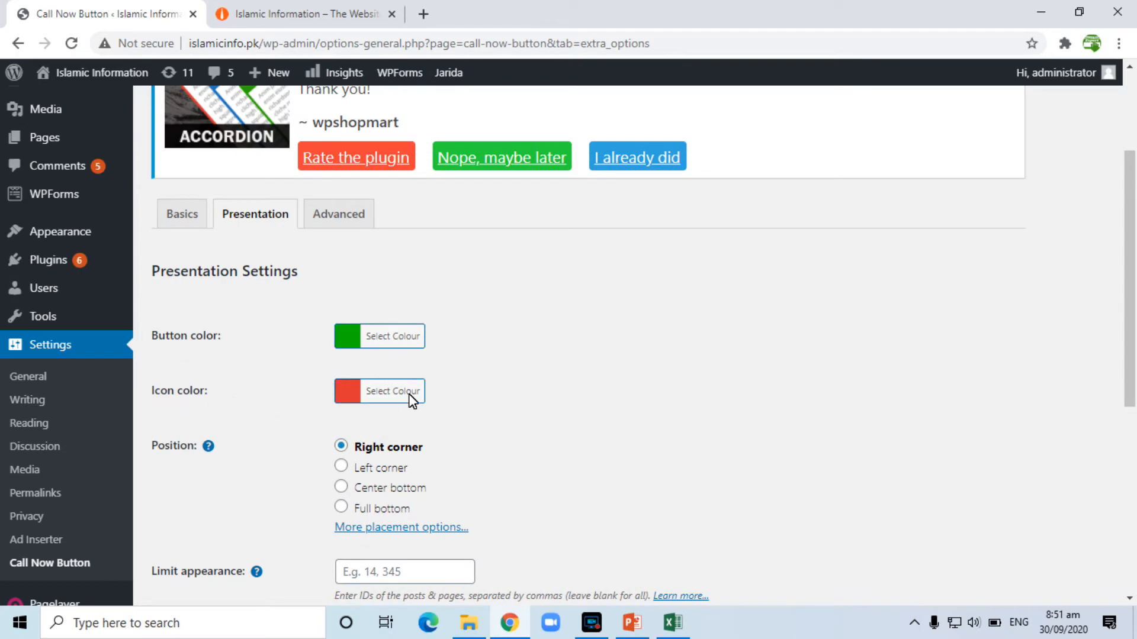
scroll(485, 382, down, 4)
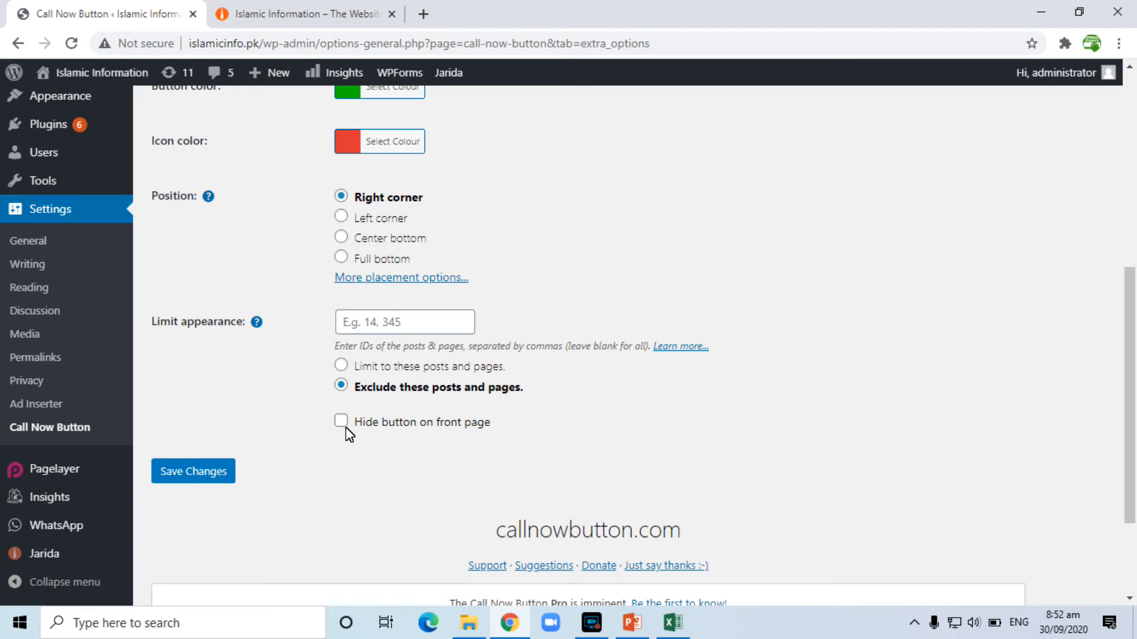
click(193, 472)
Set the button size to 110% in the plugin's advanced settings and save the changes
click(326, 302)
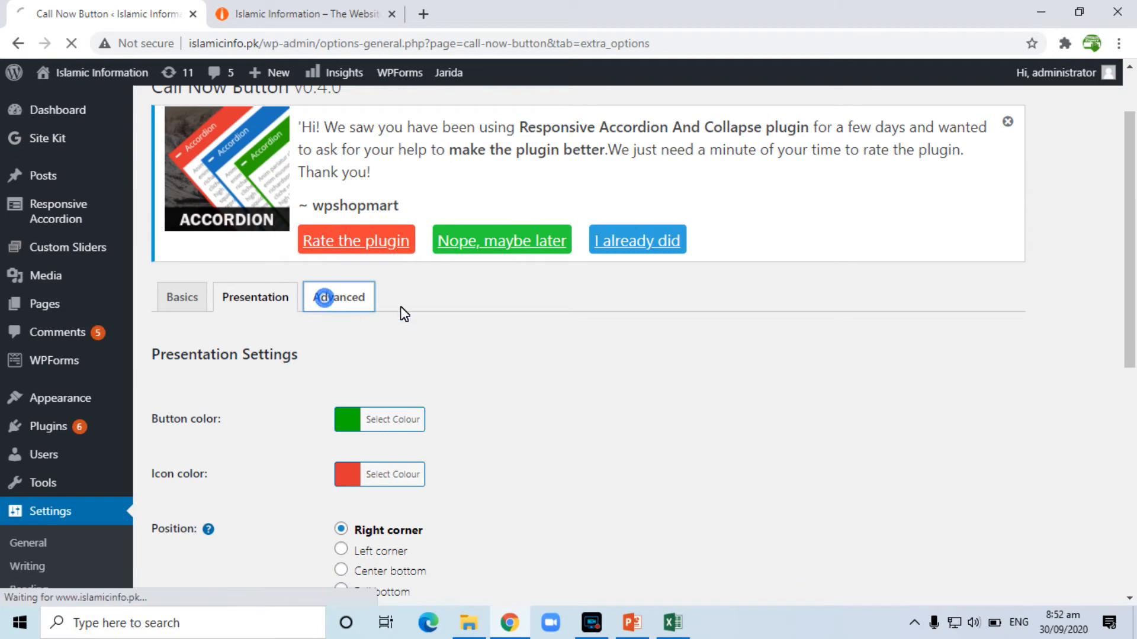
scroll(563, 331, down, 4)
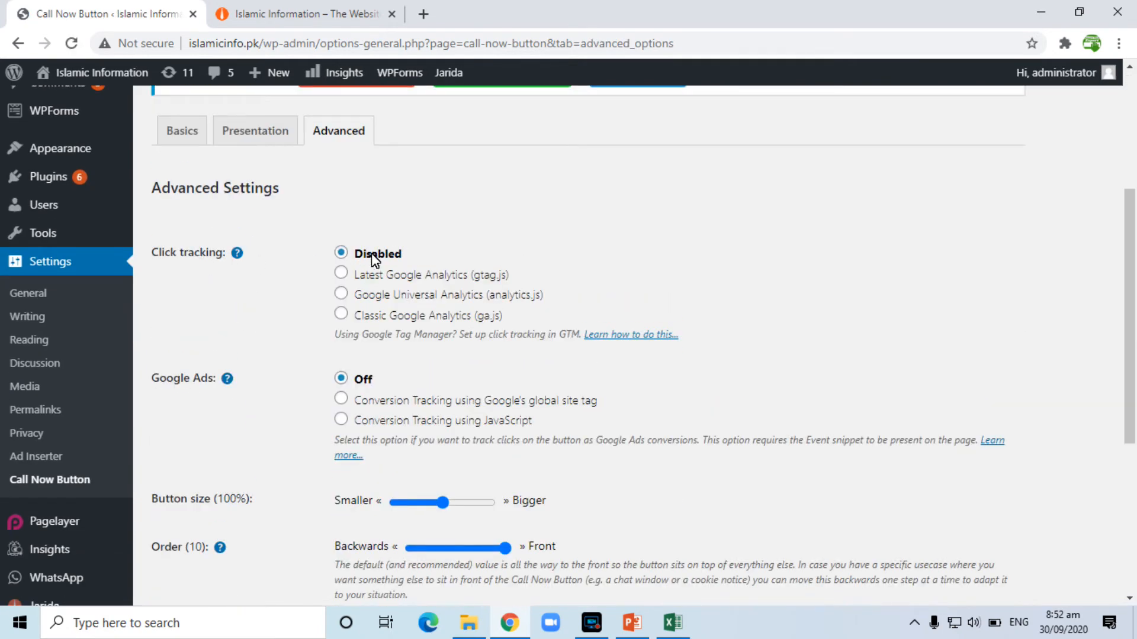
scroll(400, 377, down, 3)
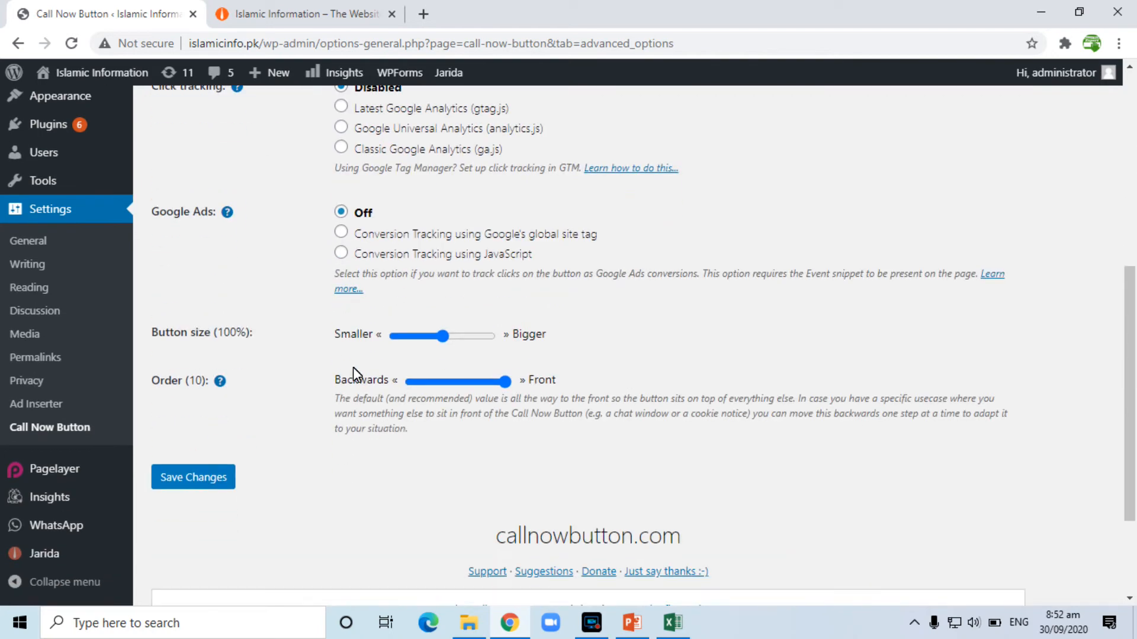
click(455, 335)
click(180, 476)
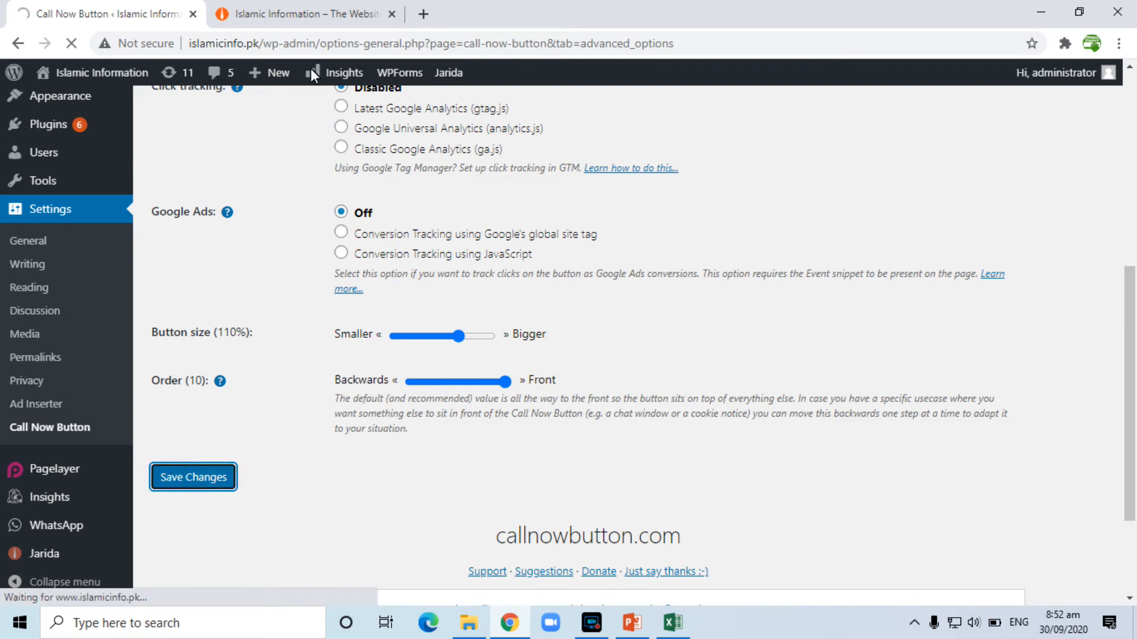
Reload the Islamic Information home page and look through its desktop view for the call button
click(305, 23)
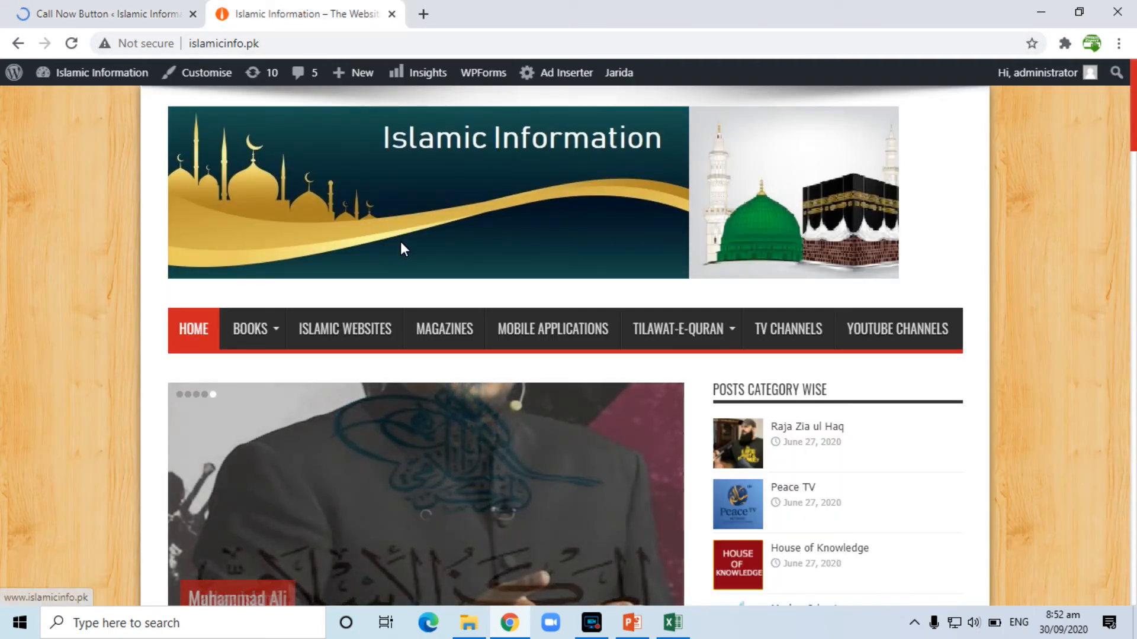
click(73, 45)
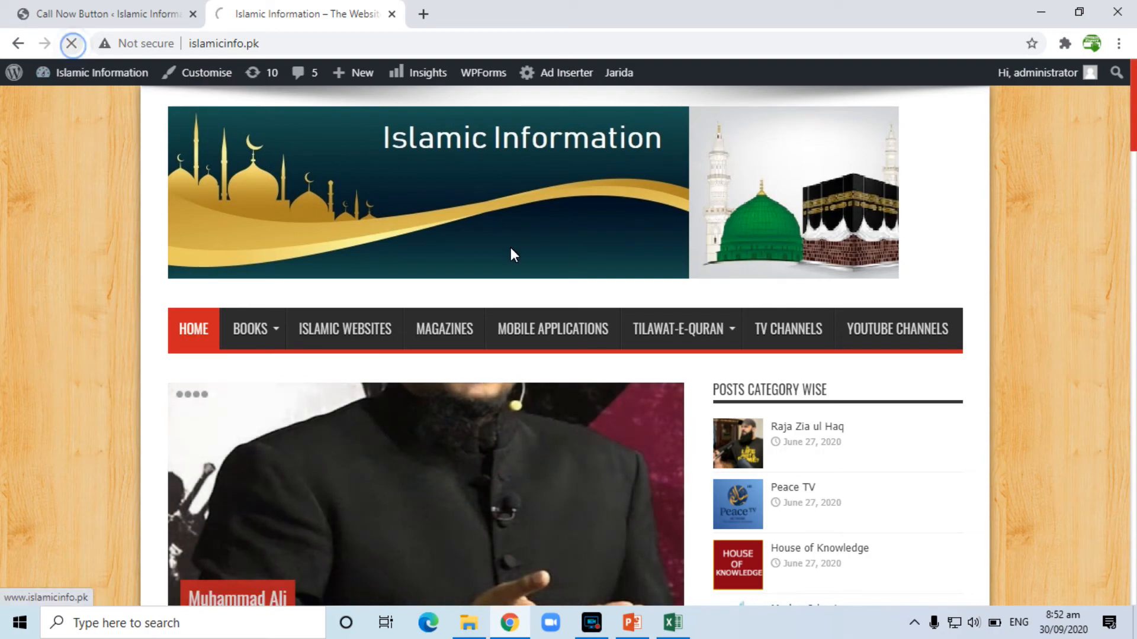
scroll(882, 260, down, 10)
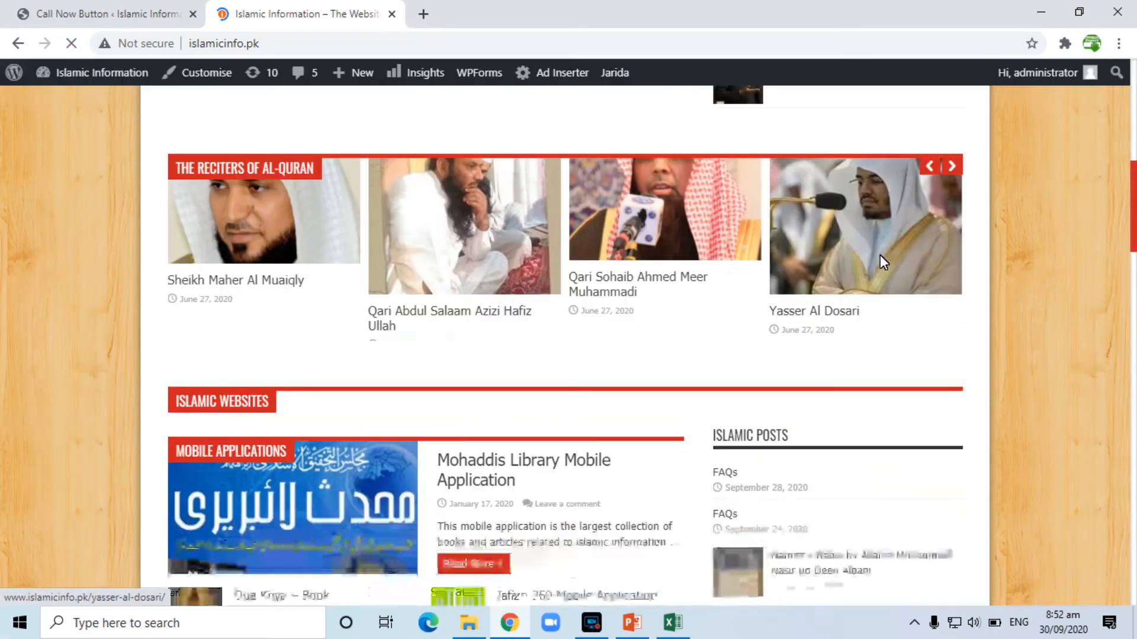
scroll(882, 261, down, 15)
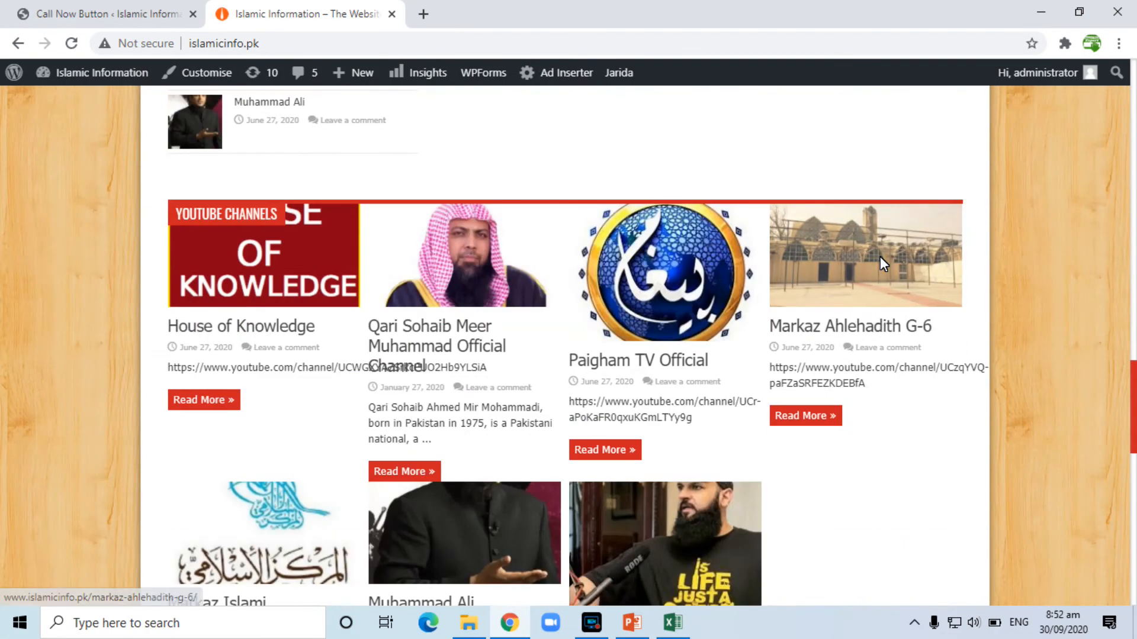
scroll(770, 267, down, 3)
Check the Paigham TV Official post page for the call button and return to the home page
click(616, 193)
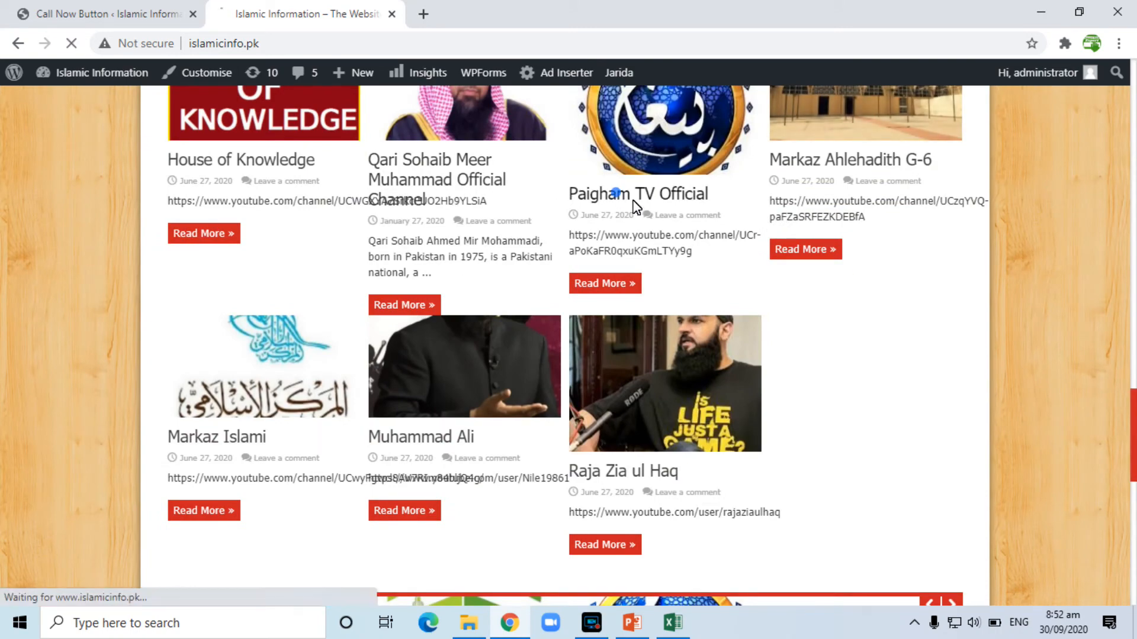
scroll(394, 401, down, 3)
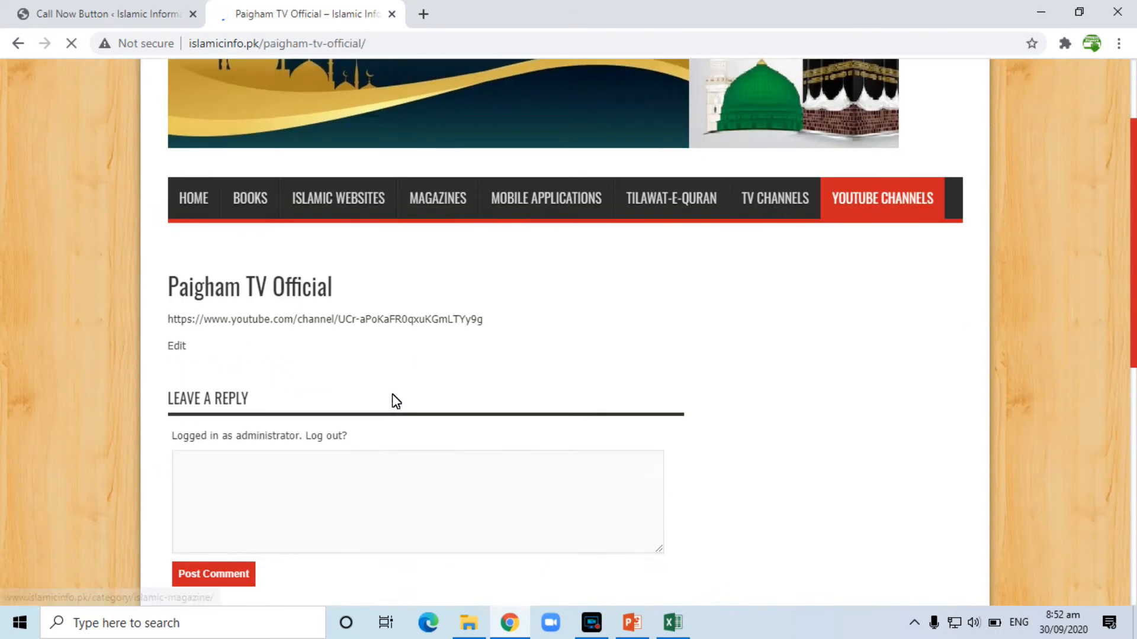
scroll(890, 261, down, 8)
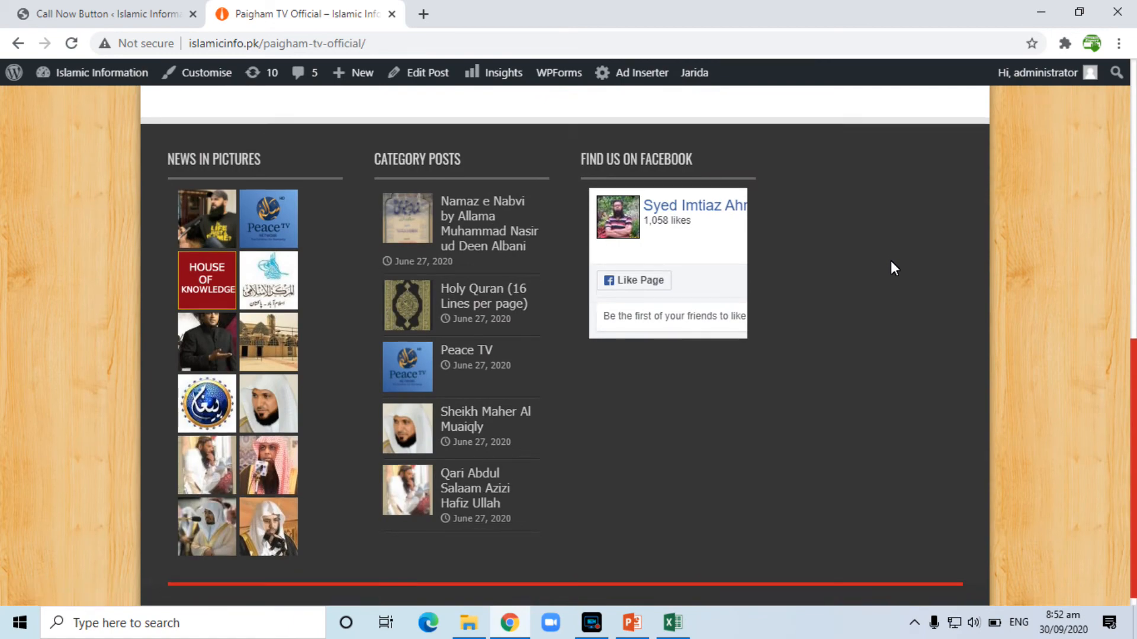
scroll(890, 260, up, 7)
scroll(894, 268, up, 4)
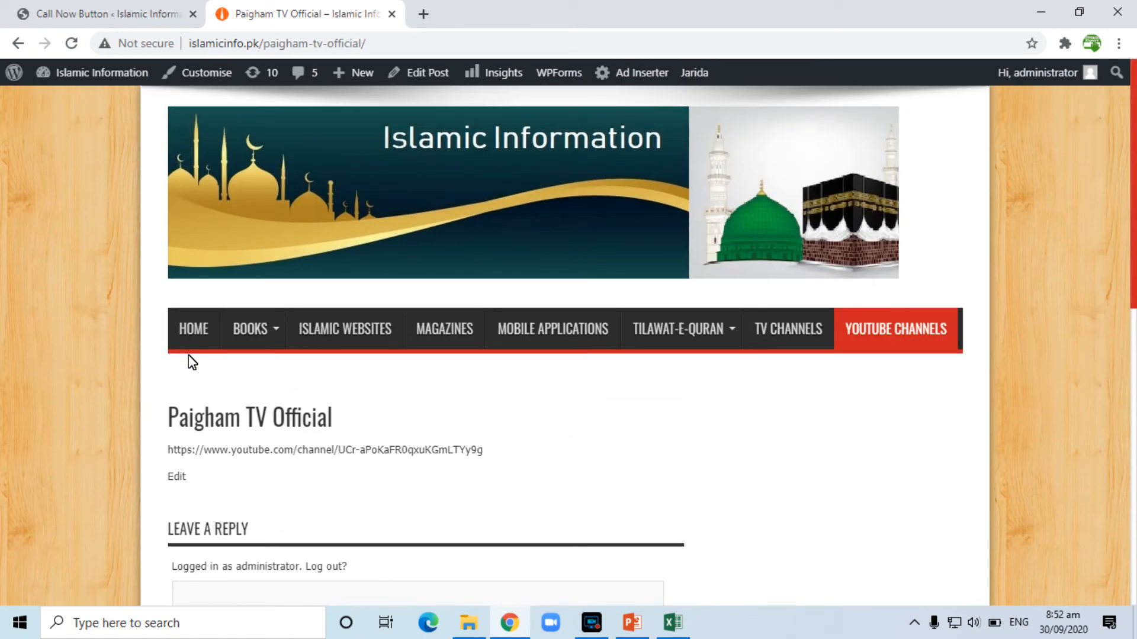
click(190, 330)
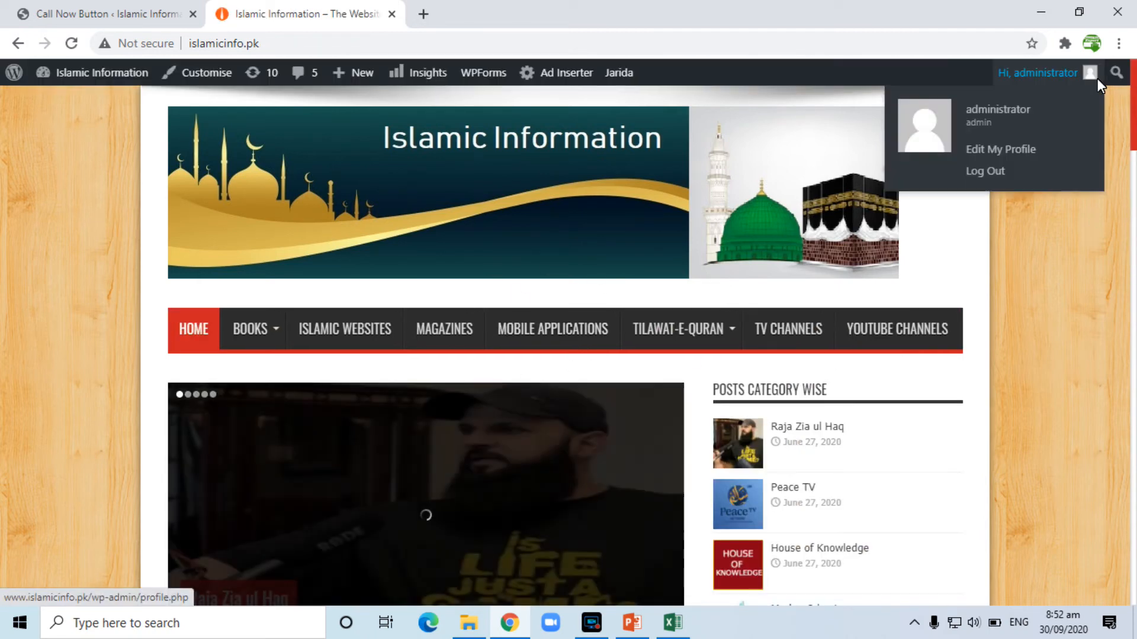
Inspect the home page in the developer tools' responsive mobile view, try the Call Now button and dismiss the call prompt
right_click(701, 365)
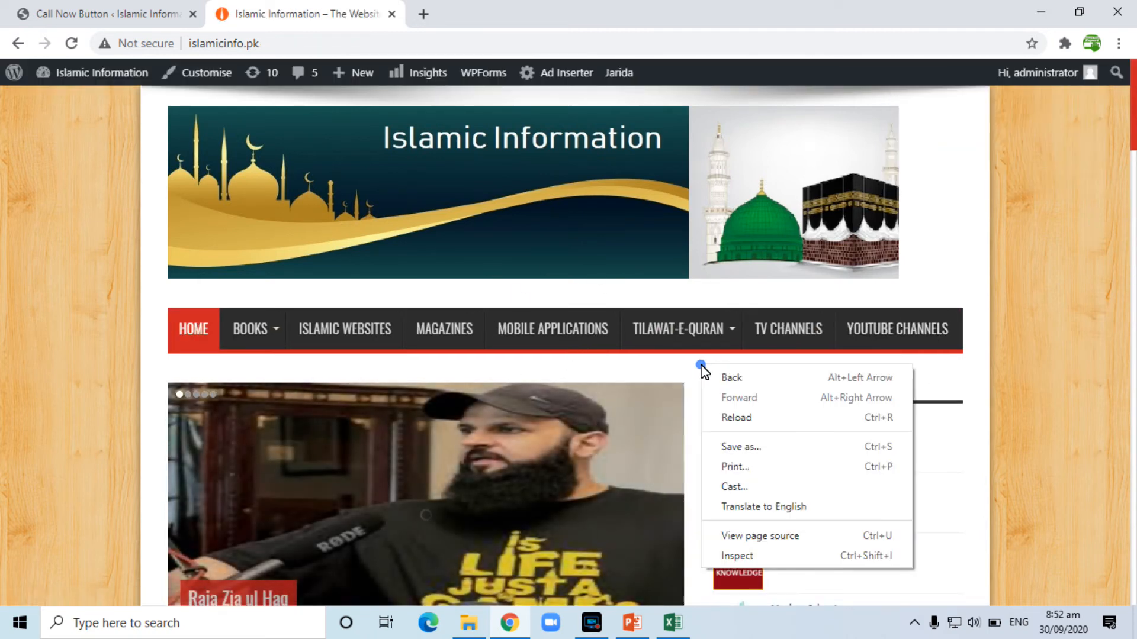
click(757, 556)
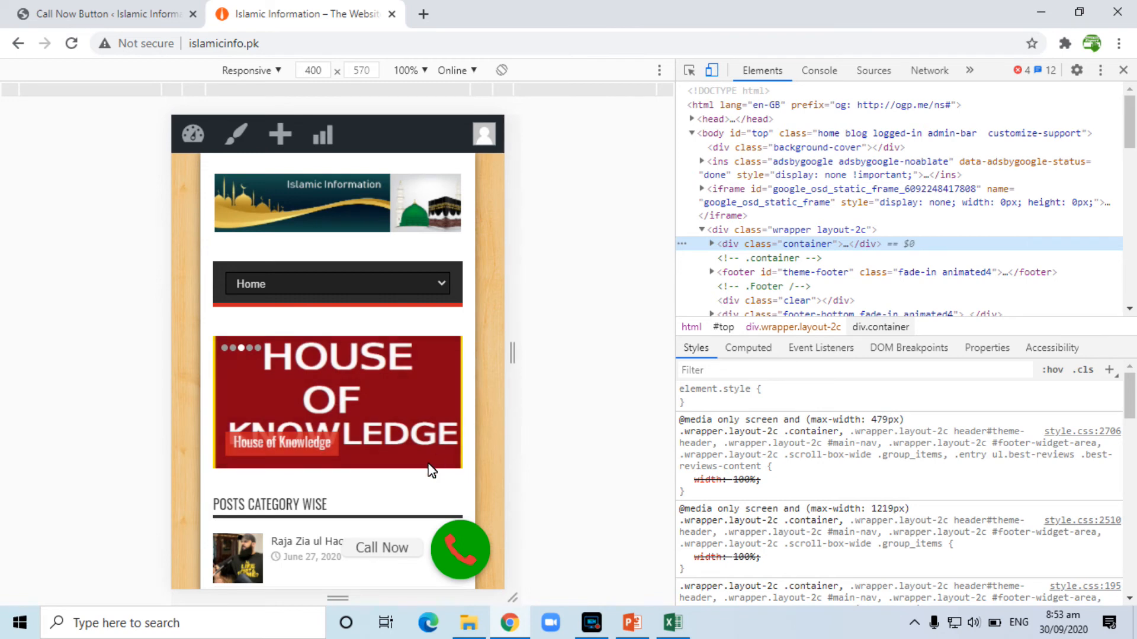
scroll(430, 471, down, 3)
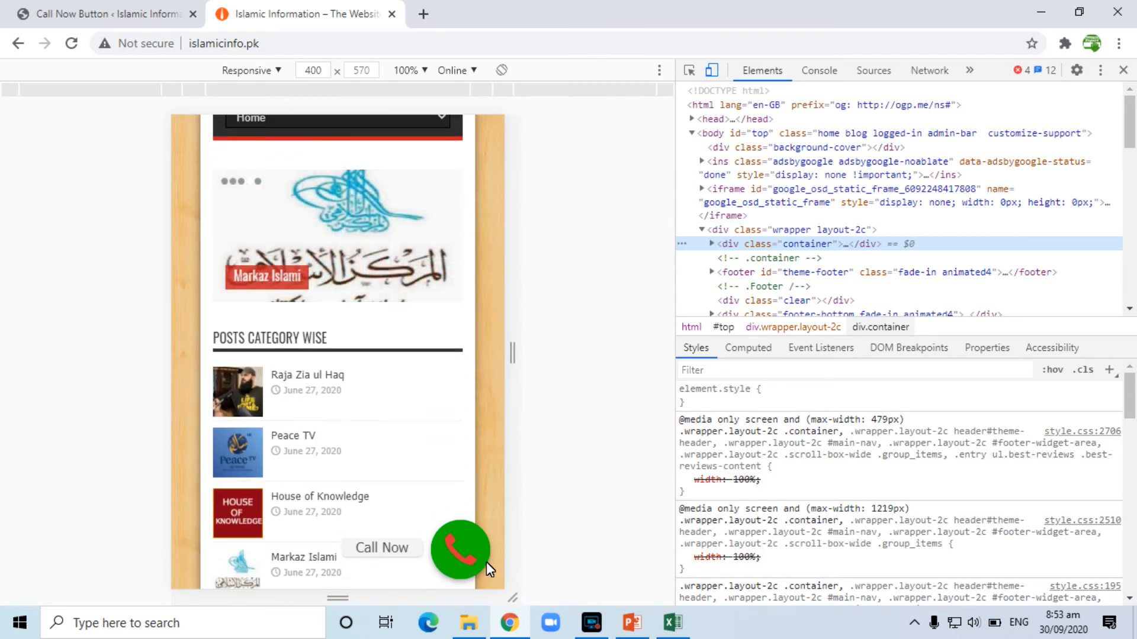
scroll(444, 557, down, 2)
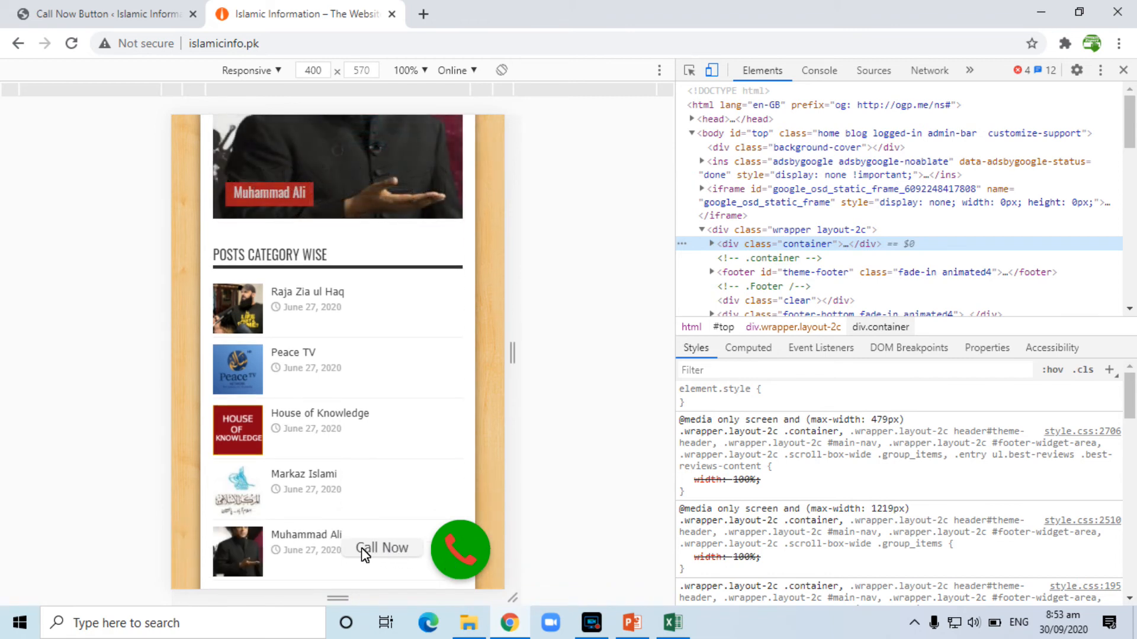
click(461, 551)
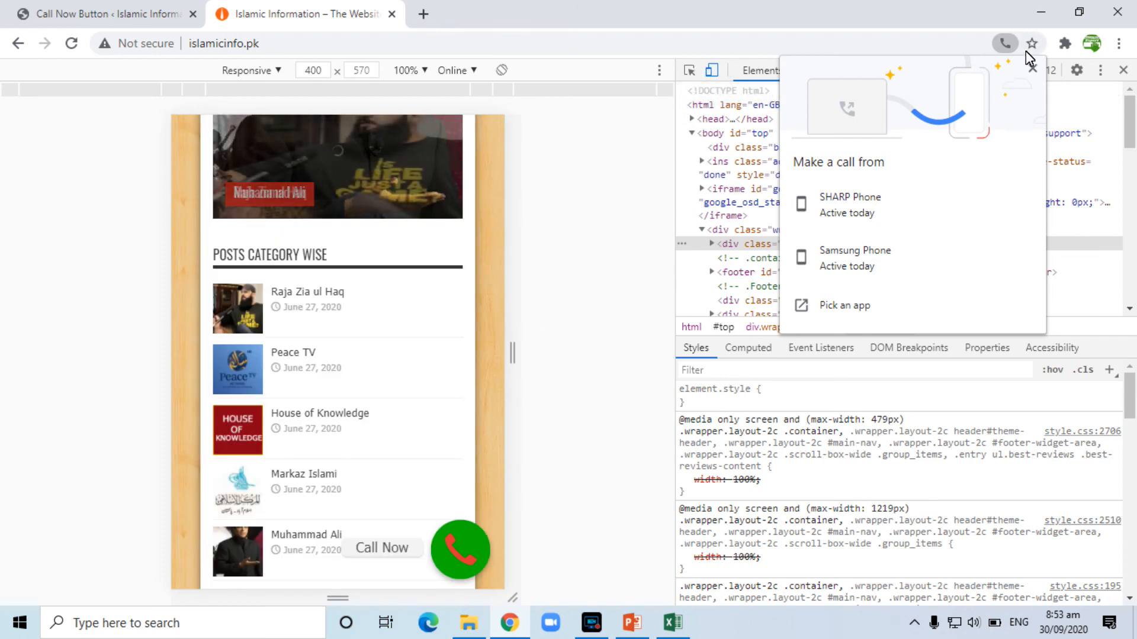
click(1033, 69)
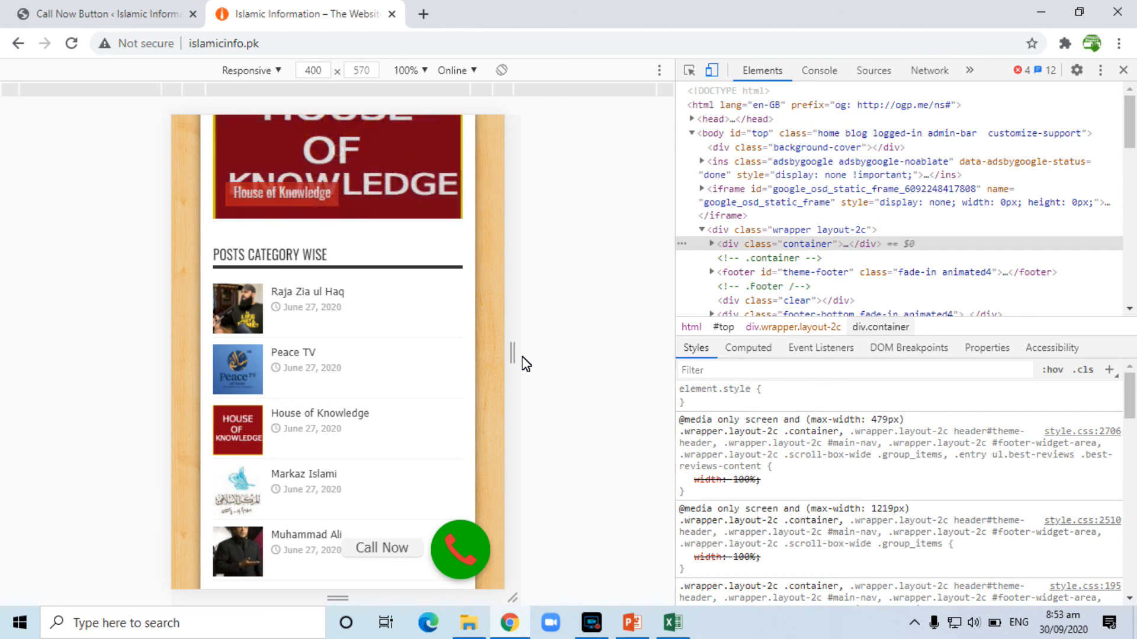
Return to the Call Now Button settings page and dismiss the Responsive Accordion rating notice
key(ctrl+shift+Tab)
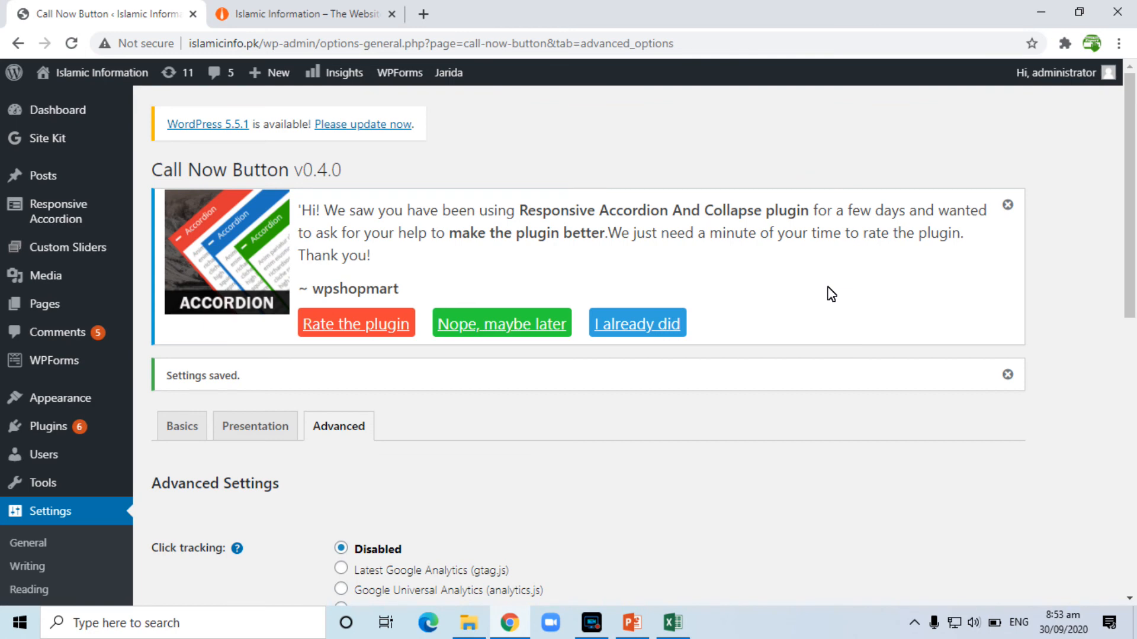
click(1007, 205)
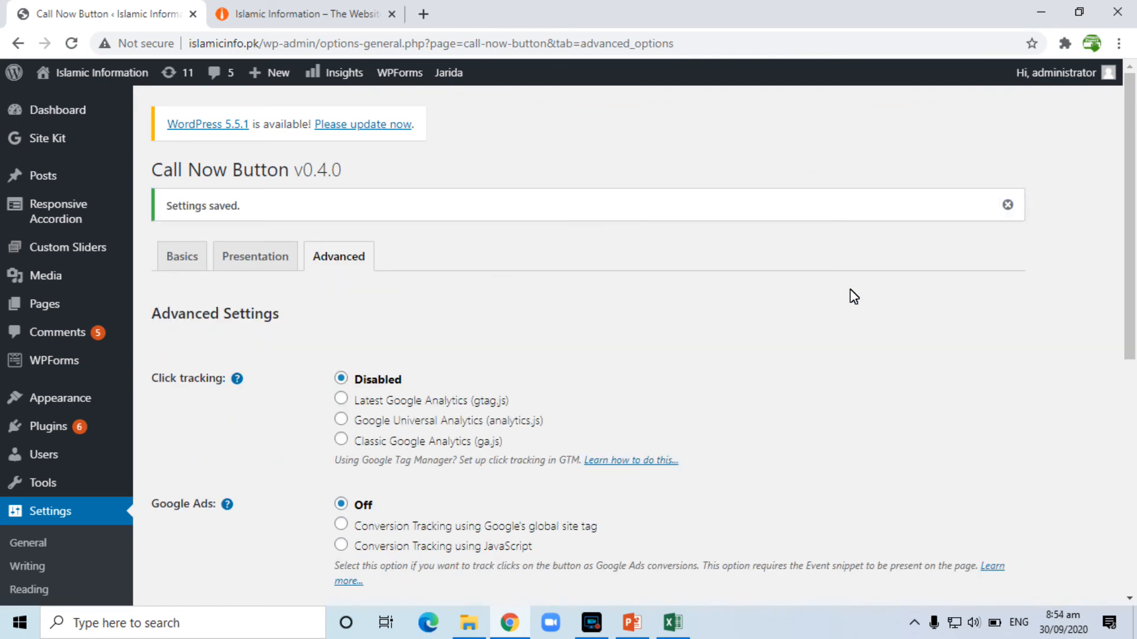